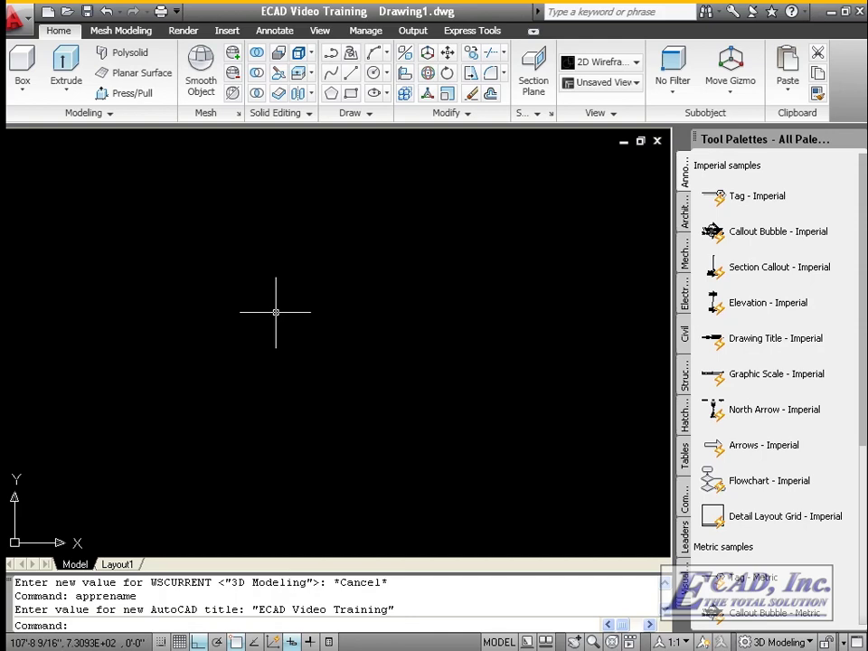
# Open the Customize User Interface editor from the Manage tab
pyautogui.click(371, 32)
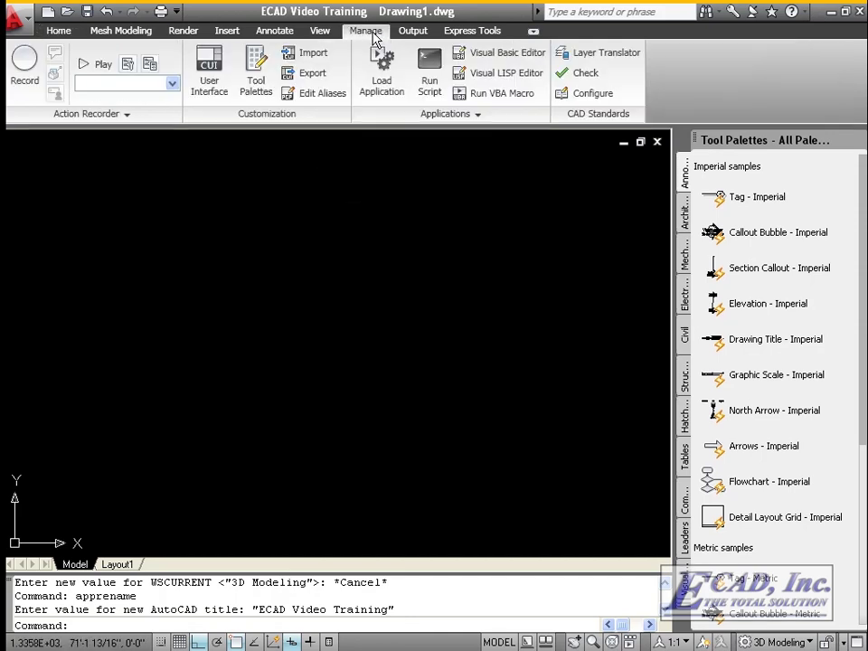
pyautogui.click(205, 72)
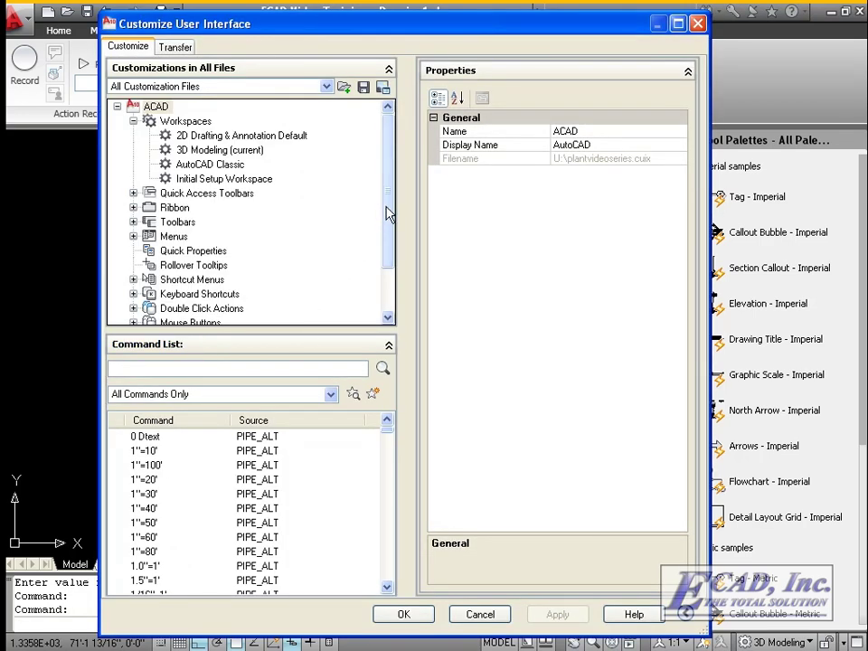
pyautogui.moveTo(387, 213); pyautogui.dragTo(387, 298)
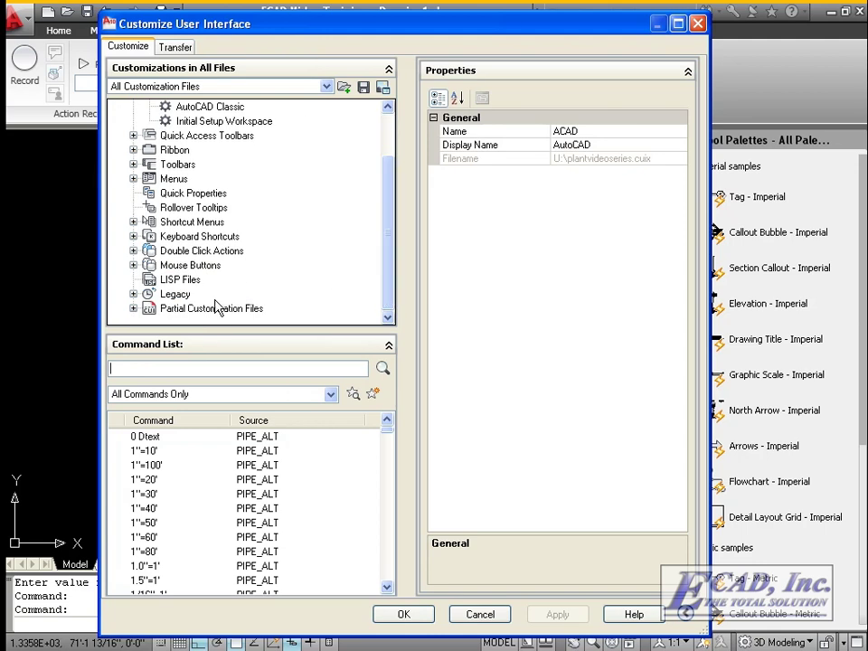
# Load PIPE_ALT_RIB.cuix as a partial customization file
pyautogui.click(133, 308)
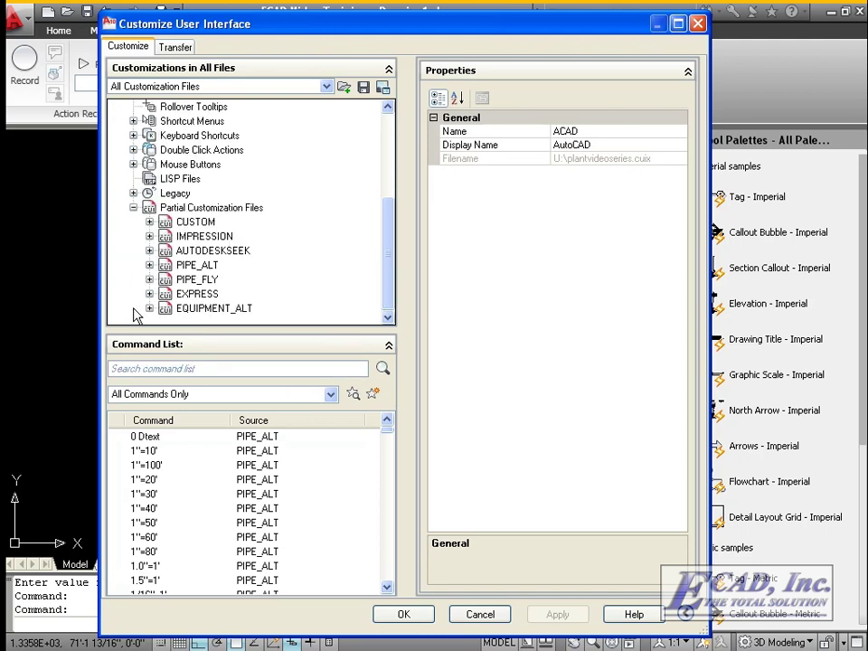
pyautogui.rightClick(234, 209)
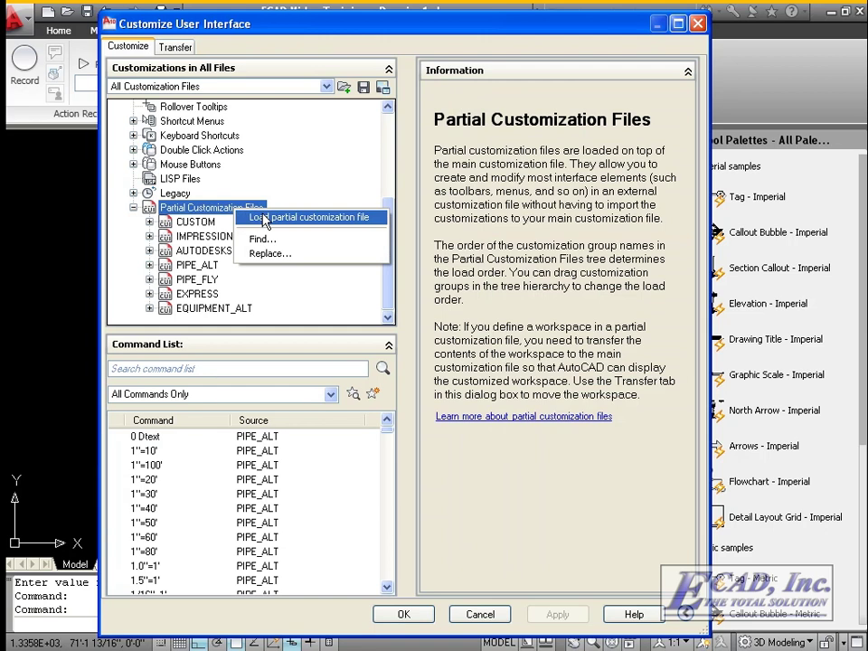
pyautogui.click(264, 221)
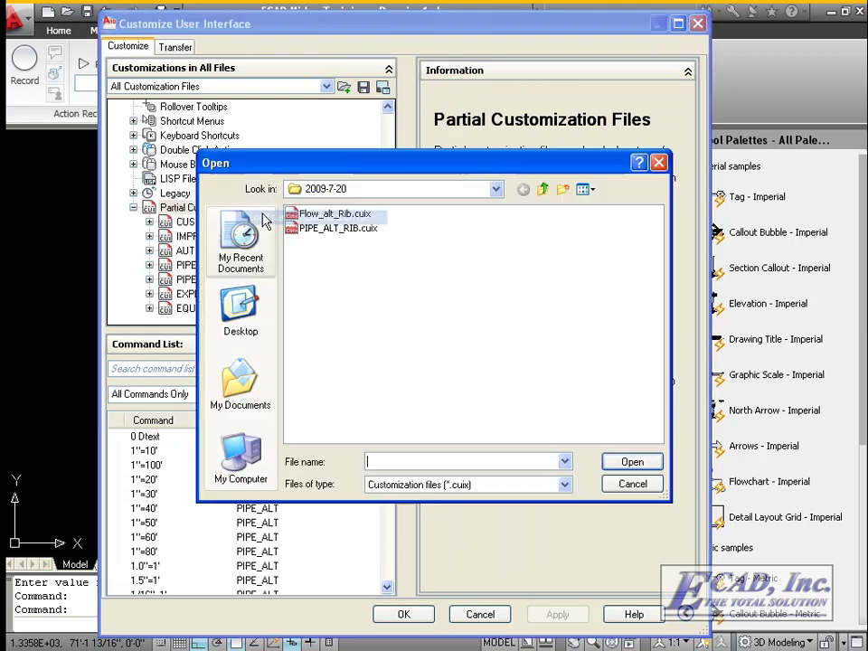
pyautogui.click(325, 232)
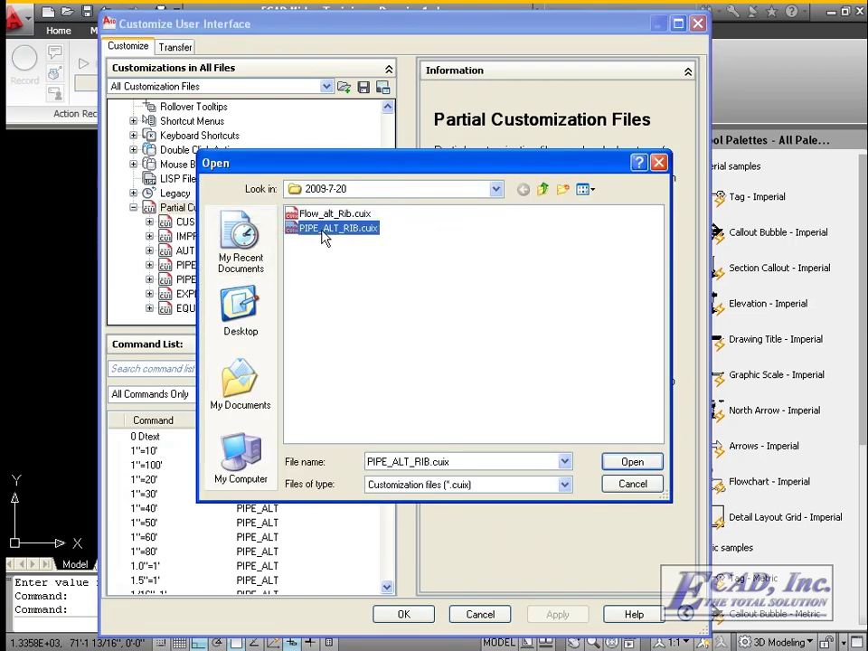
pyautogui.click(648, 470)
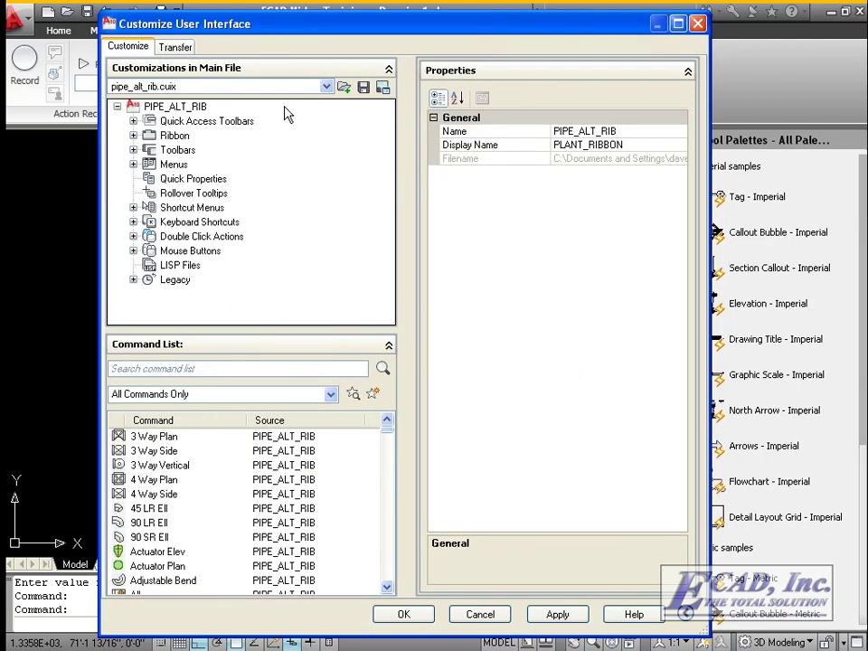
pyautogui.click(297, 86)
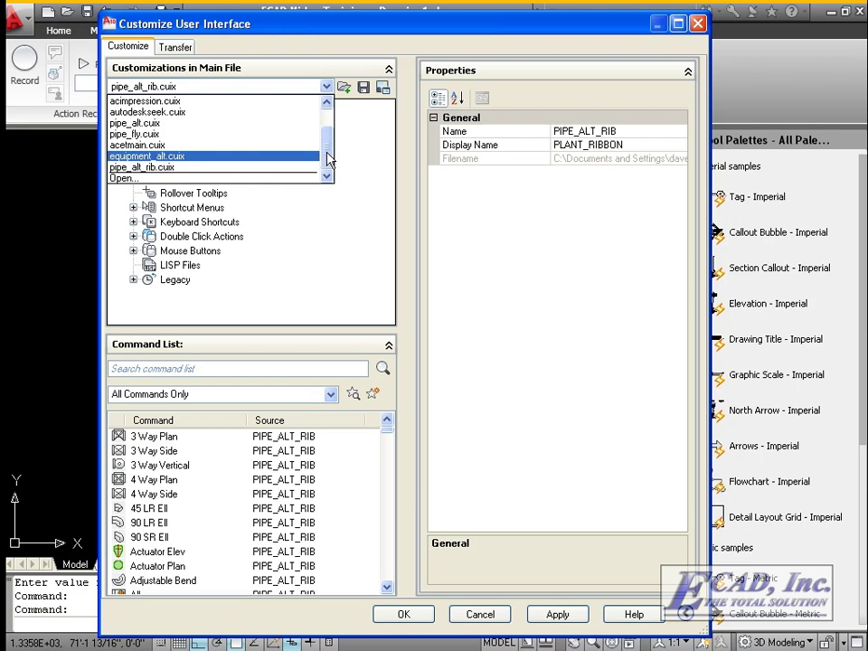
# Show All Customization Files, expand the 3D Modeling workspace's ribbon tabs, then close the editor with OK
pyautogui.moveTo(329, 160); pyautogui.dragTo(329, 120)
pyautogui.click(181, 99)
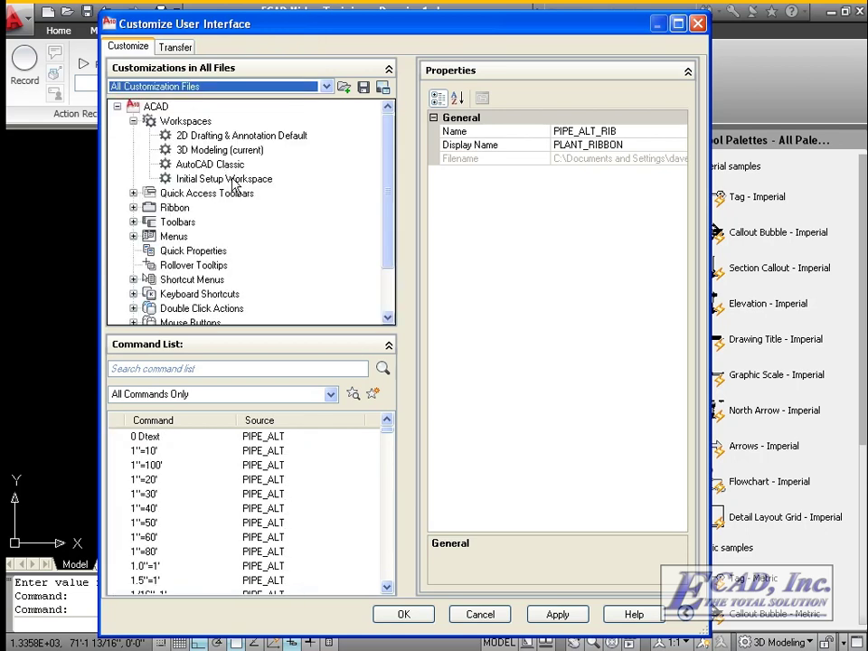
pyautogui.click(193, 151)
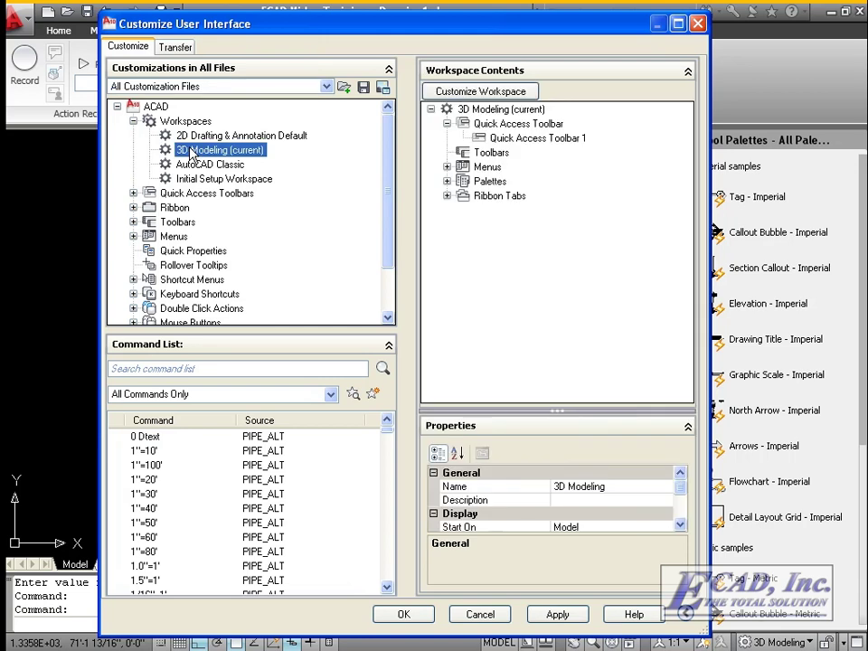
pyautogui.click(447, 196)
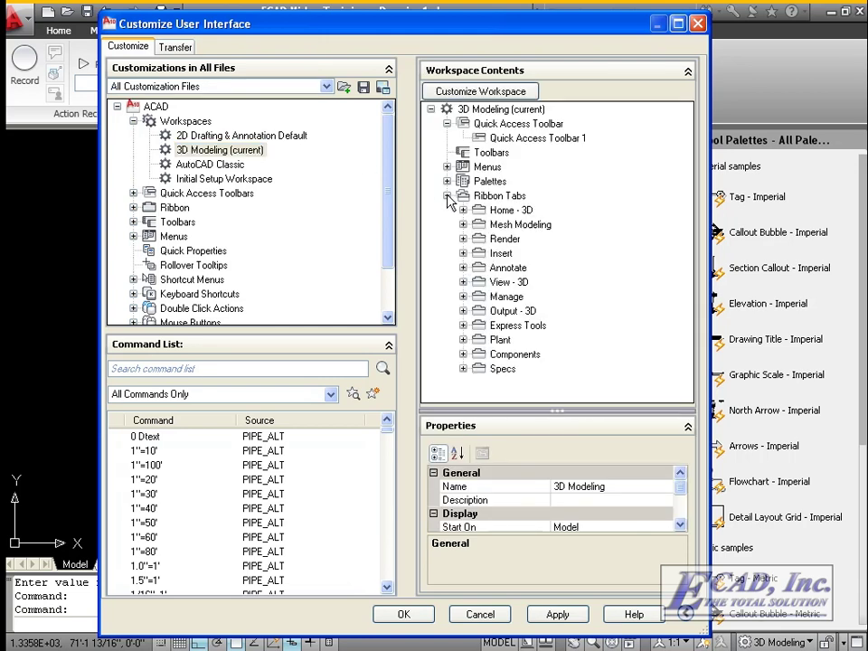
pyautogui.click(384, 617)
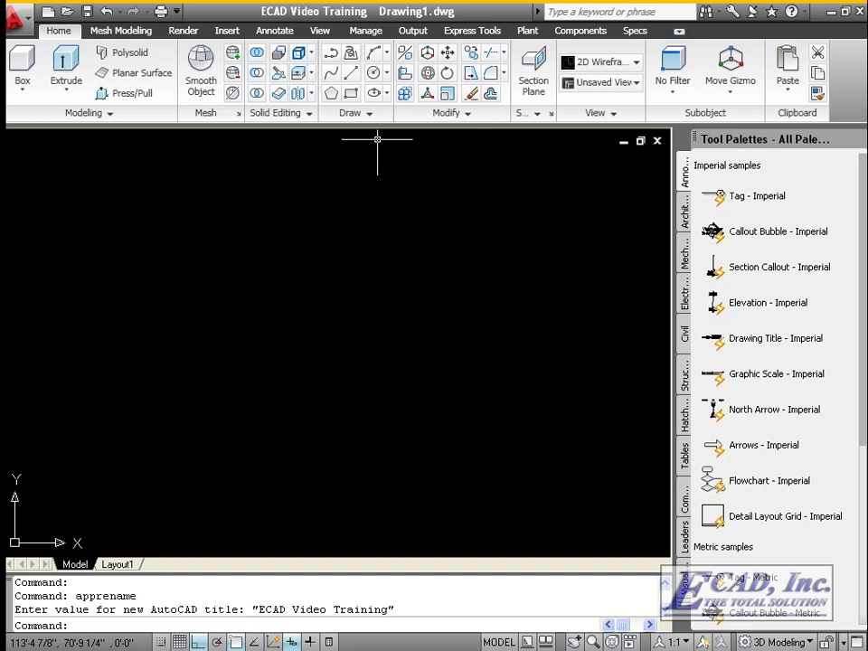
# Return to the Manage ribbon tab to reach the User Interface tools again
pyautogui.click(368, 30)
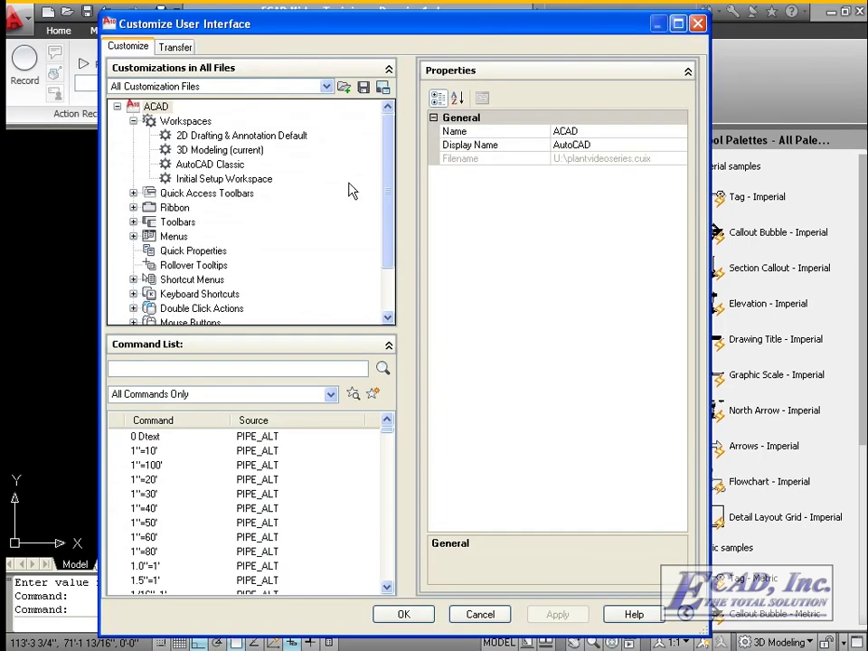
# Duplicate the 3D Modeling workspace, rename the copy 'Plant Ribbon', and list its ribbon tabs
pyautogui.click(233, 150)
pyautogui.rightClick(232, 154)
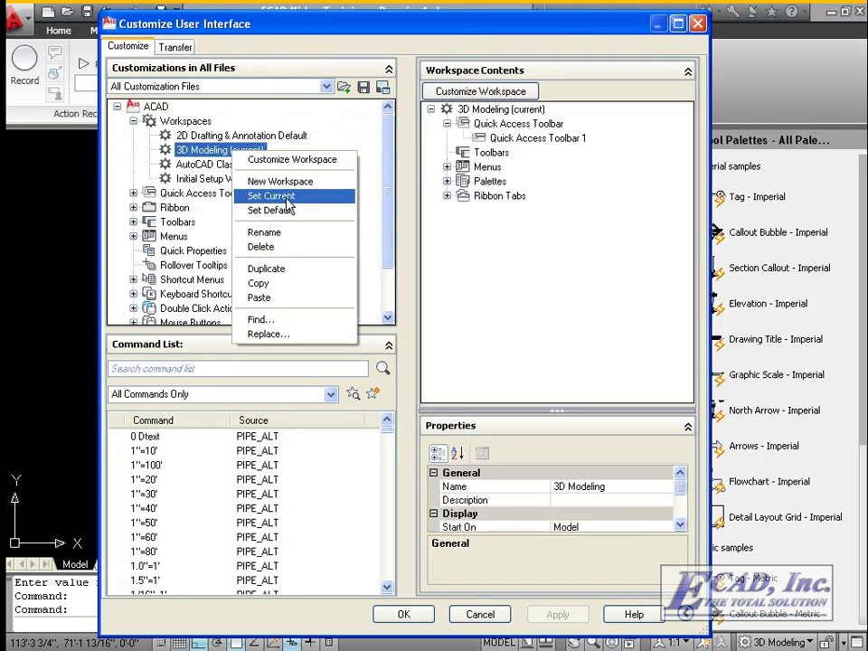
pyautogui.click(271, 270)
pyautogui.rightClick(226, 166)
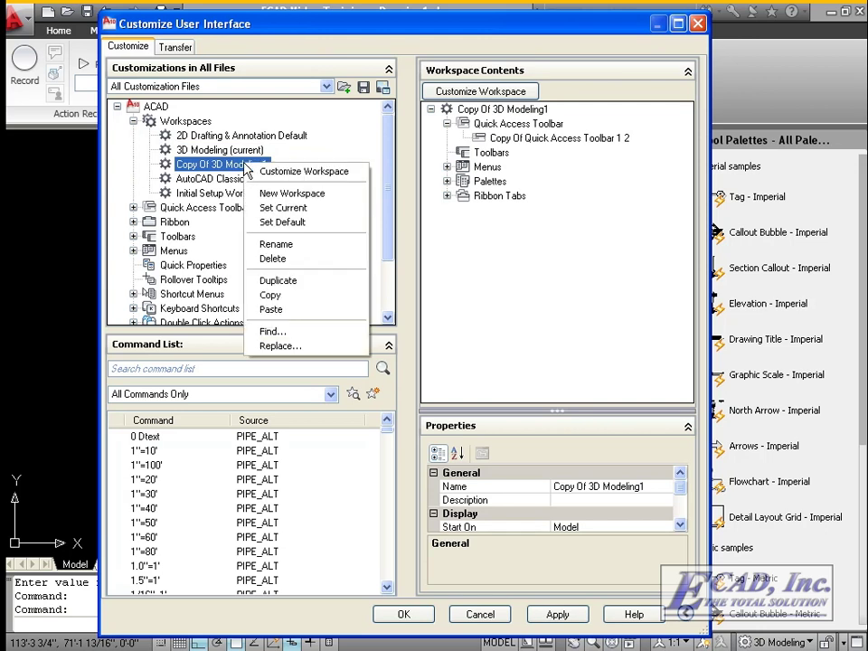
pyautogui.click(290, 245)
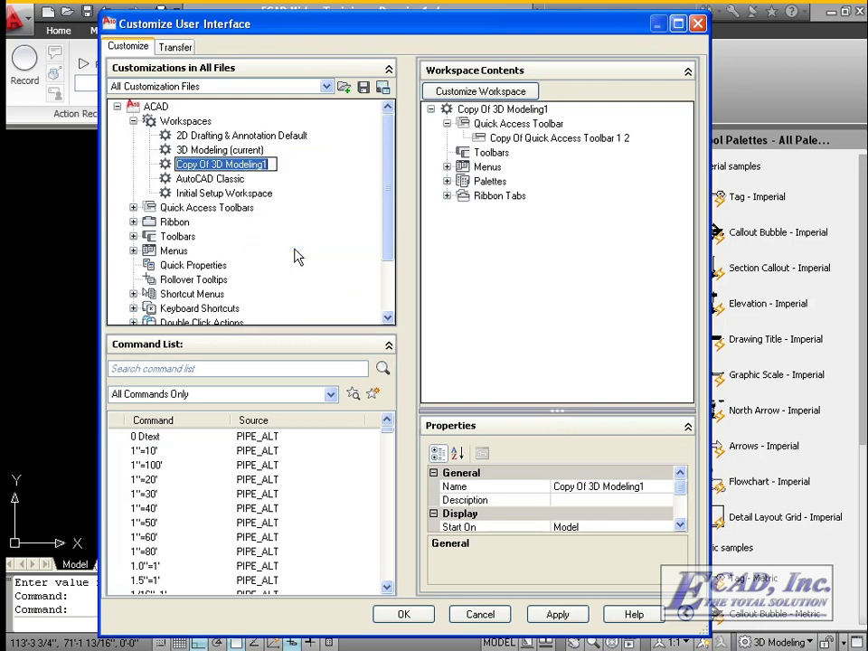
pyautogui.write('Plant Ribbon')
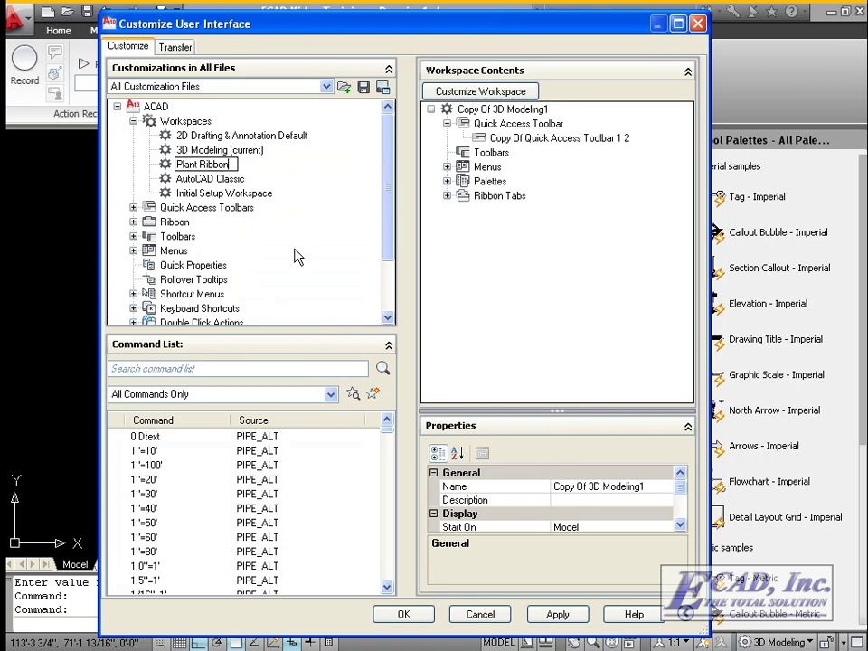
pyautogui.press('Return')
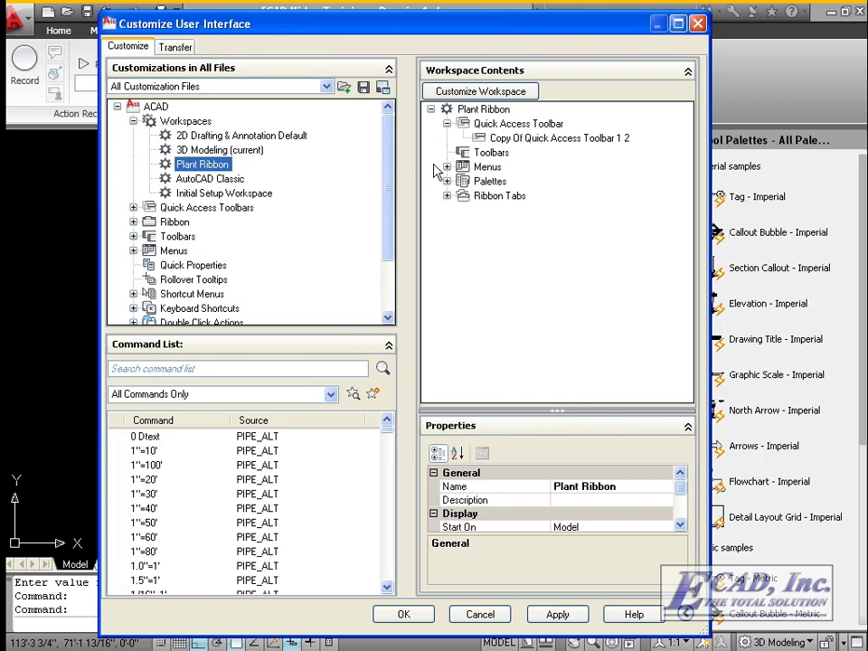
pyautogui.doubleClick(499, 195)
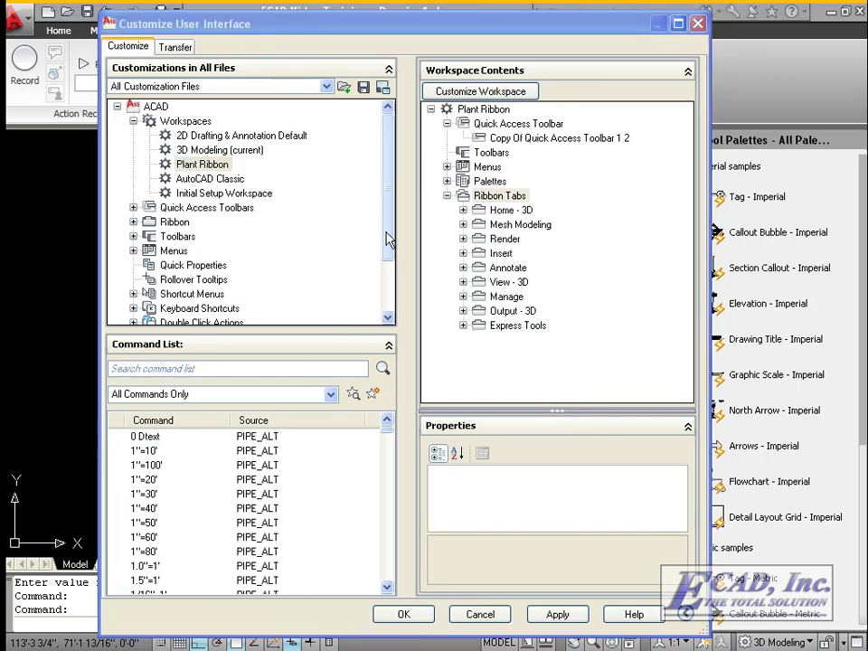
# Check the PIPE_ALT_RIB ribbon Tabs so Plant, Components and Specs join the Plant Ribbon workspace
pyautogui.click(444, 96)
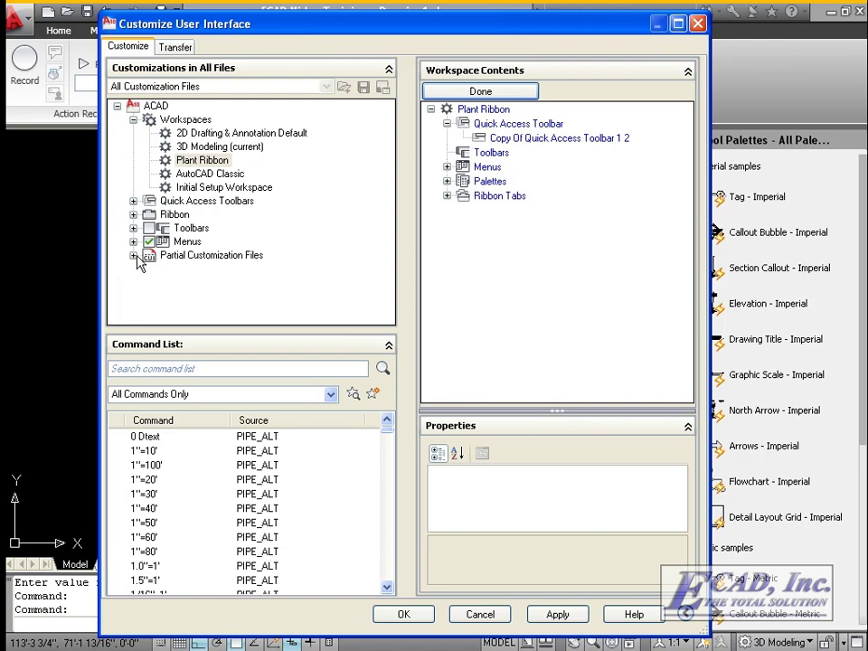
pyautogui.click(133, 256)
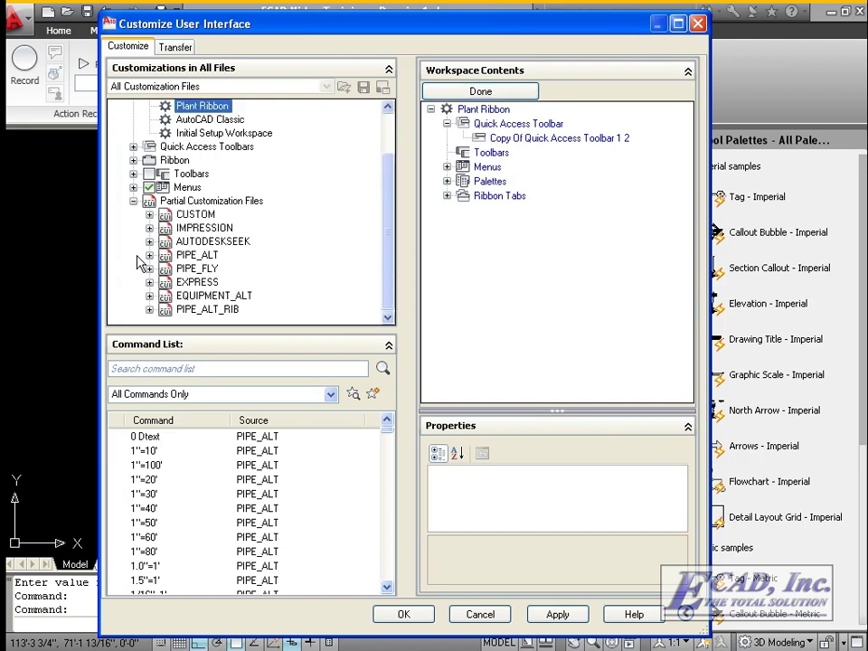
pyautogui.click(149, 309)
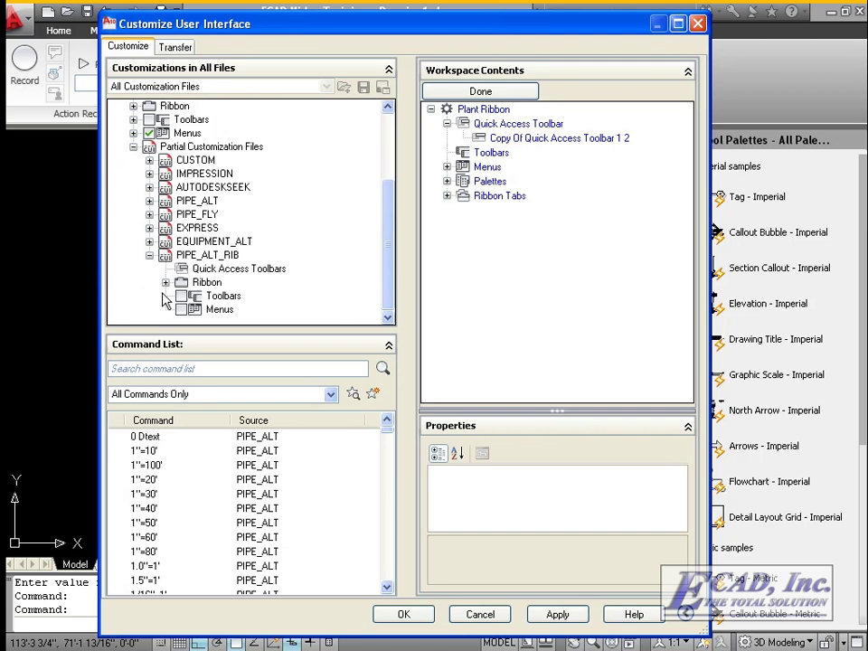
pyautogui.click(166, 283)
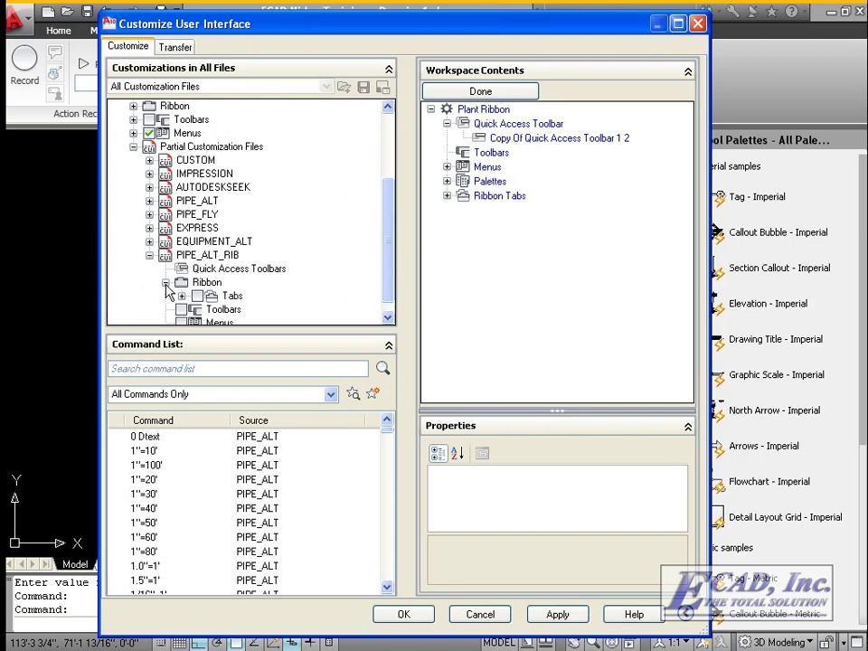
pyautogui.click(183, 297)
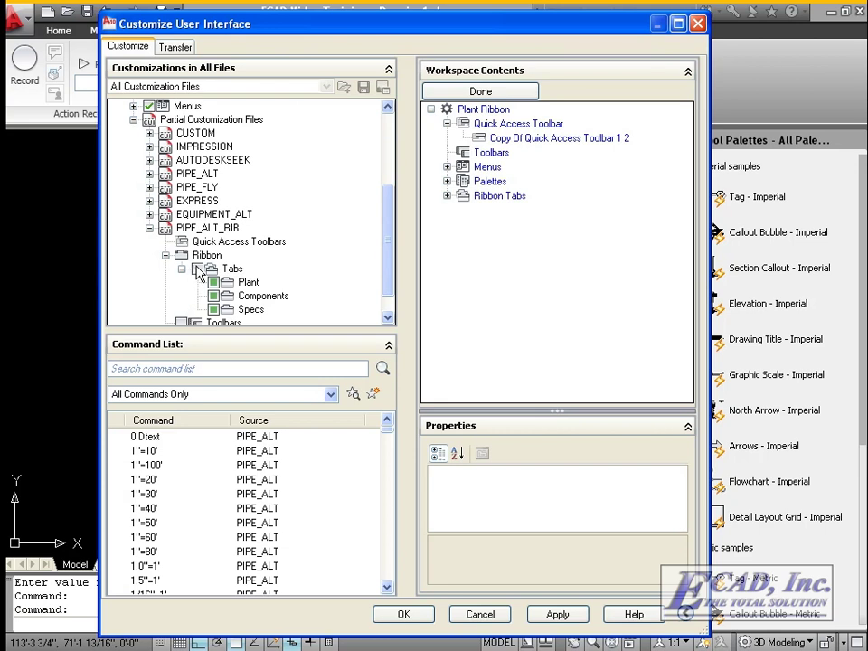
pyautogui.click(197, 270)
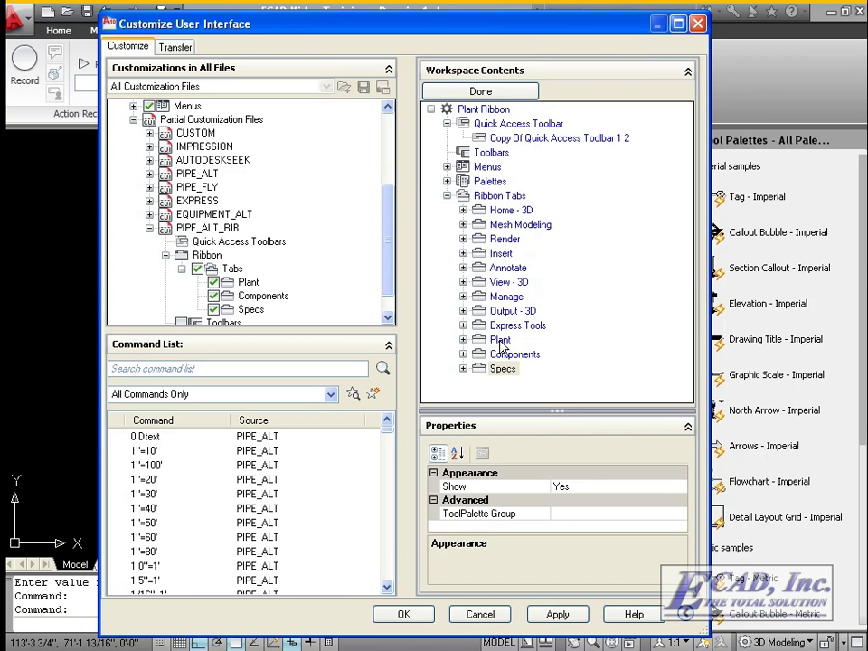
# Drag Plant, Components and Specs to the top of the tab order and finish editing
pyautogui.moveTo(502, 346)
pyautogui.mouseDown()
pyautogui.moveTo(500, 207)
pyautogui.moveTo(496, 211)
pyautogui.mouseUp()
pyautogui.moveTo(515, 355)
pyautogui.mouseDown()
pyautogui.moveTo(521, 334)
pyautogui.moveTo(497, 224)
pyautogui.mouseUp()
pyautogui.click(508, 372)
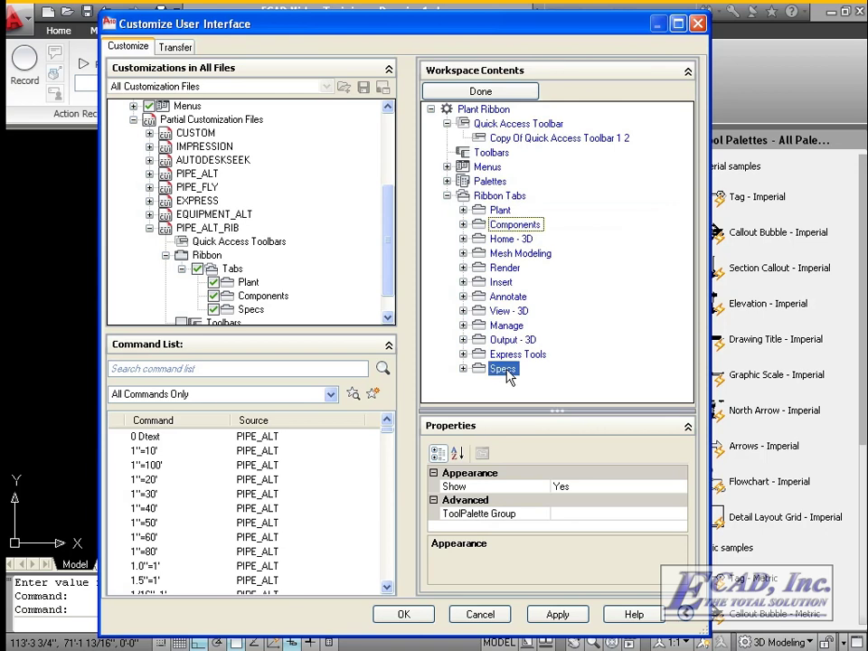
pyautogui.moveTo(509, 376); pyautogui.dragTo(526, 237)
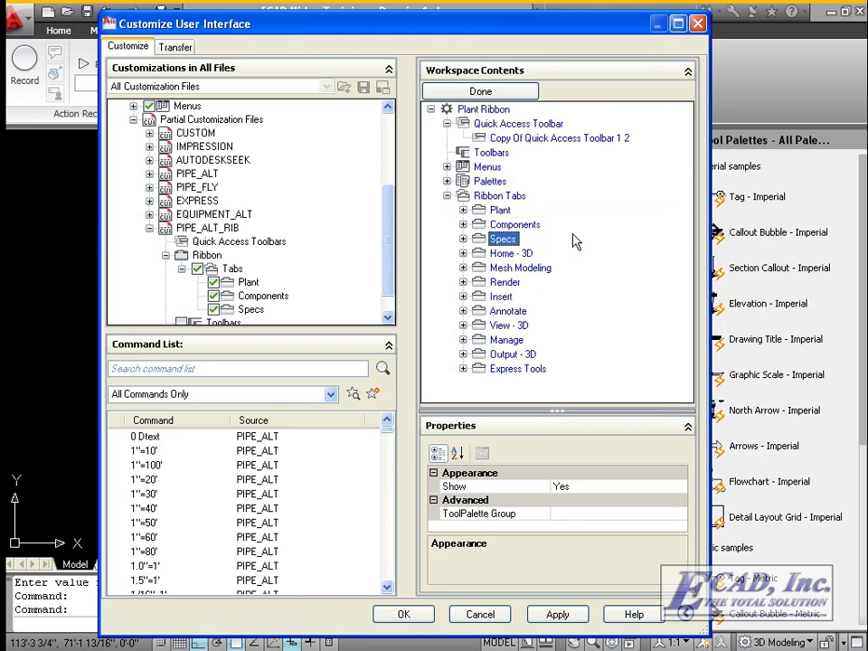
pyautogui.click(488, 93)
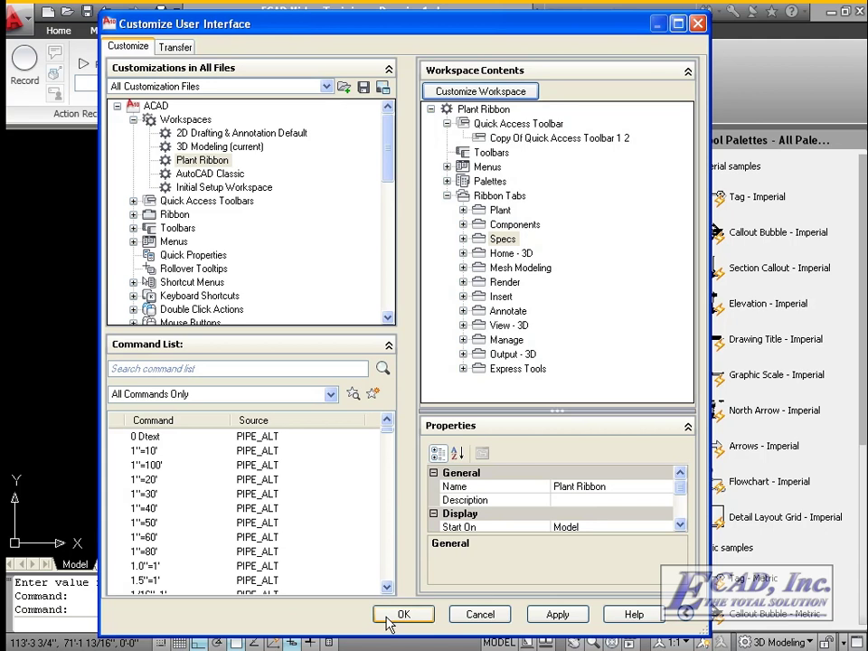
# Apply the changes and switch the current workspace to Plant Ribbon
pyautogui.click(402, 615)
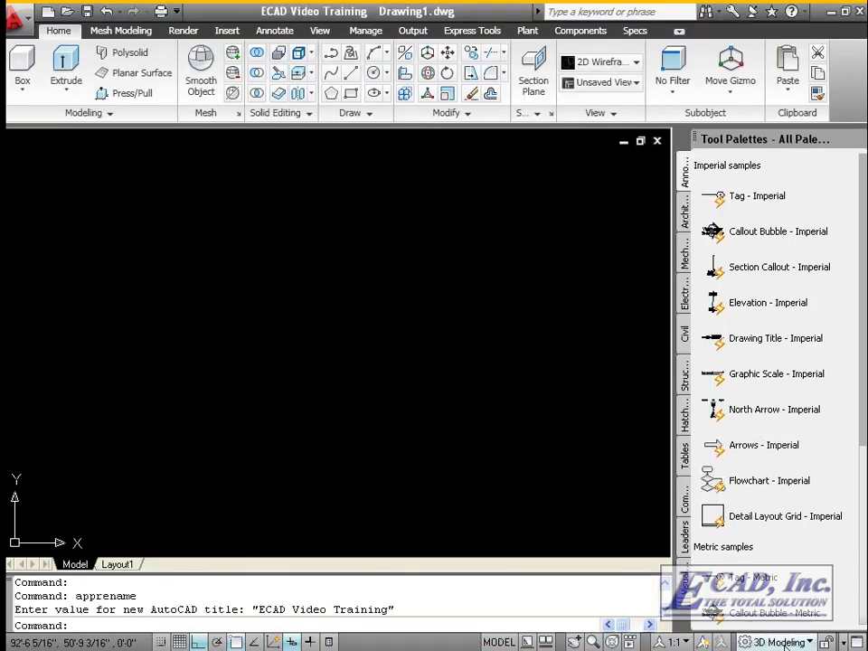
pyautogui.click(783, 642)
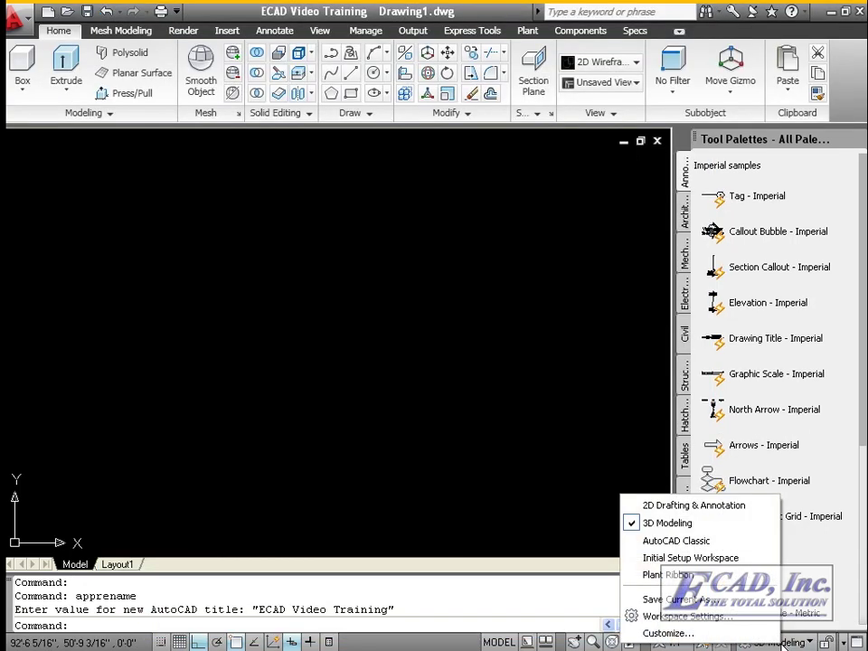
pyautogui.click(720, 579)
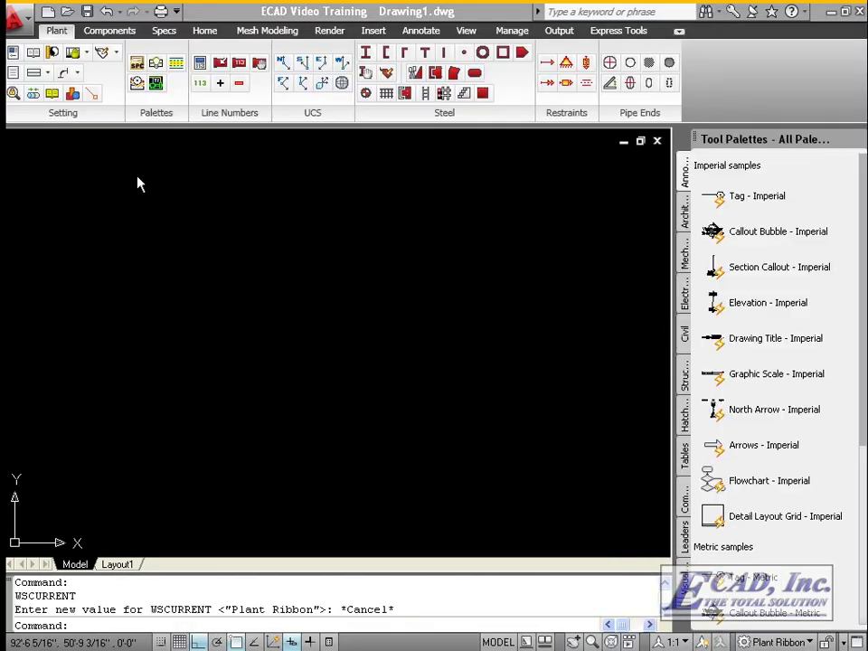
# Check the new Components, Specs and Plant ribbon tabs
pyautogui.click(115, 35)
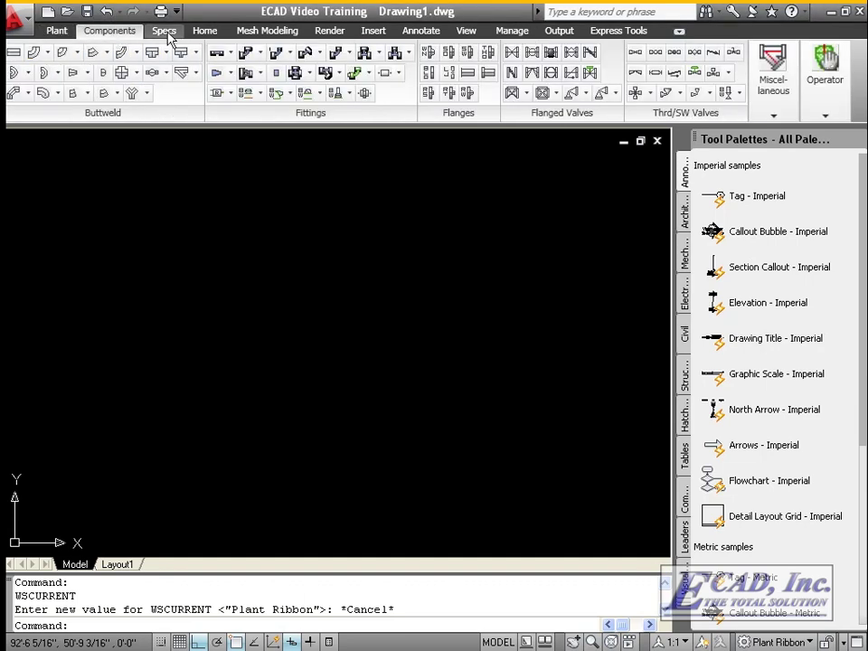
pyautogui.click(164, 33)
pyautogui.click(116, 31)
pyautogui.click(56, 30)
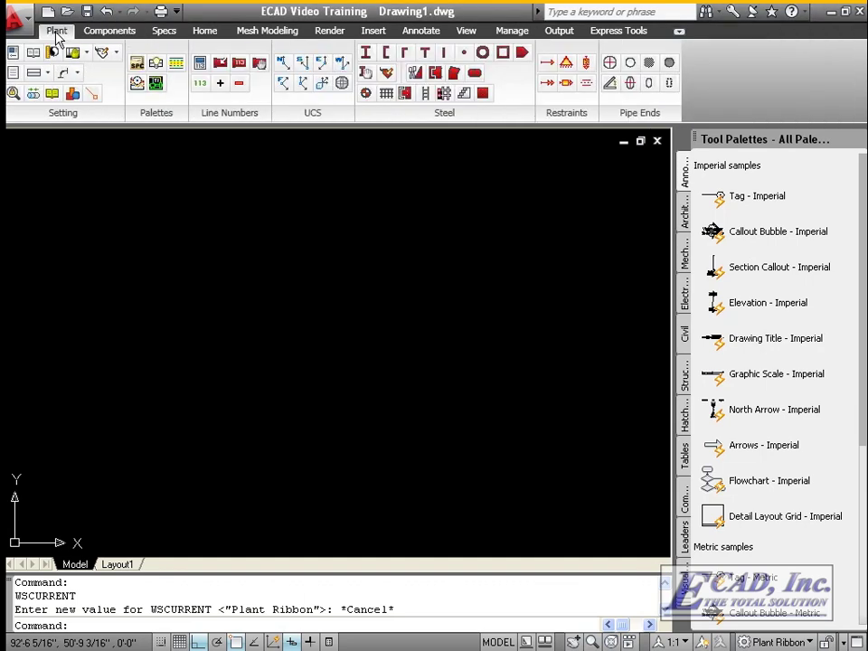